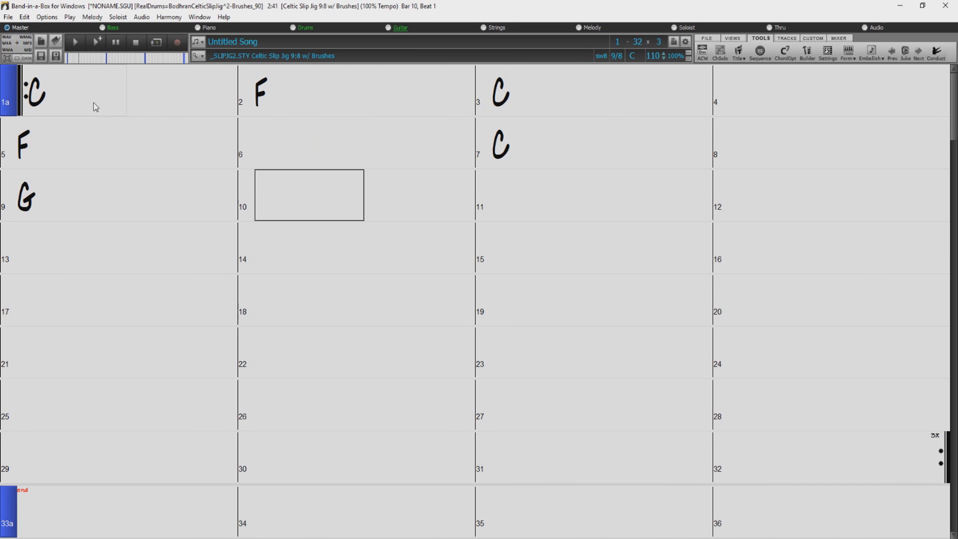
# Step: Enter the F chord in bar 10
pyautogui.write('f')
pyautogui.press('Return')
pyautogui.press('F9')
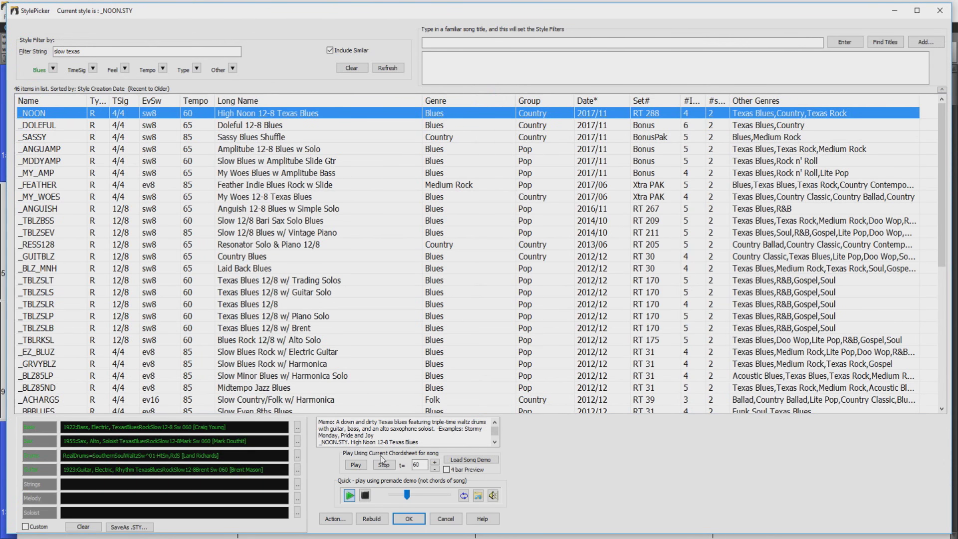
# Step: Accept the _NOON.STY High Noon 12-8 Texas Blues style and play the song
pyautogui.click(409, 518)
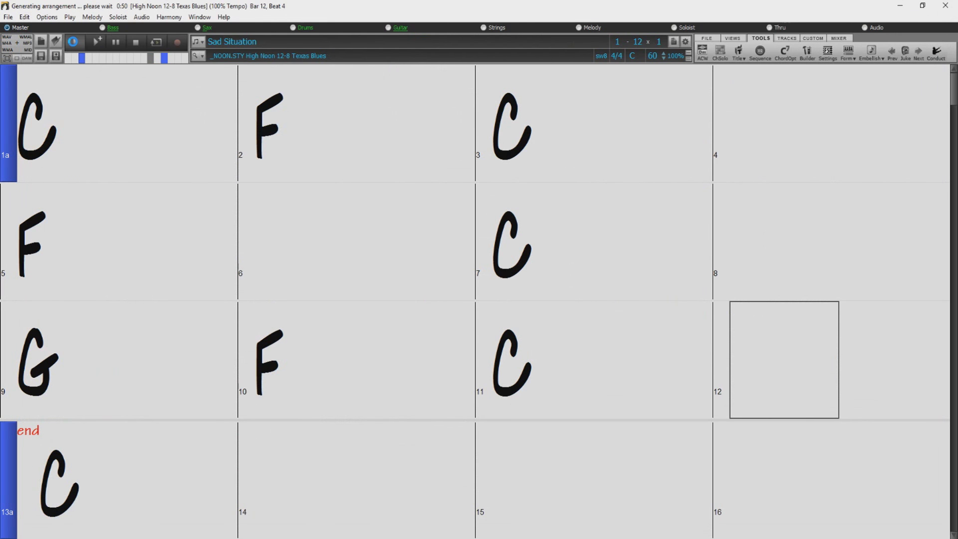
pyautogui.click(163, 158)
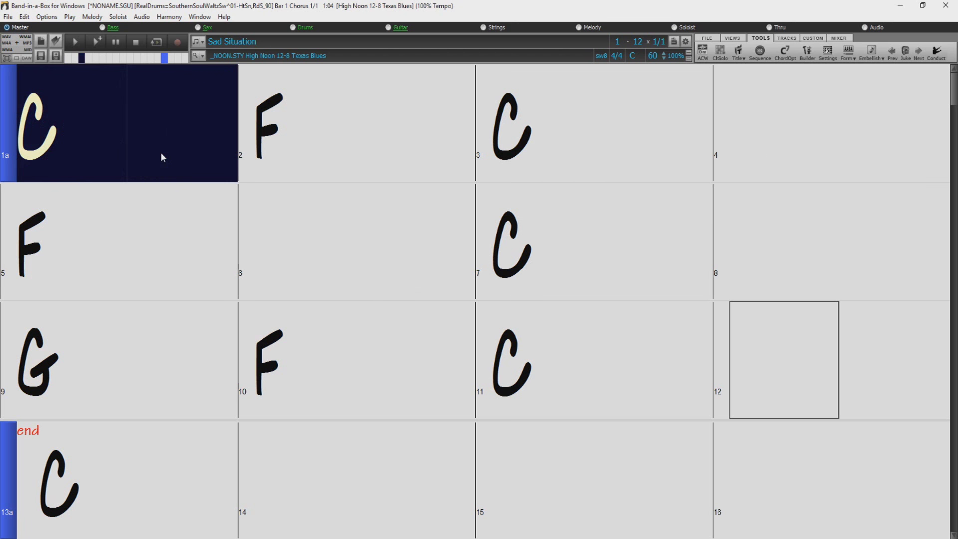
pyautogui.press('Right')
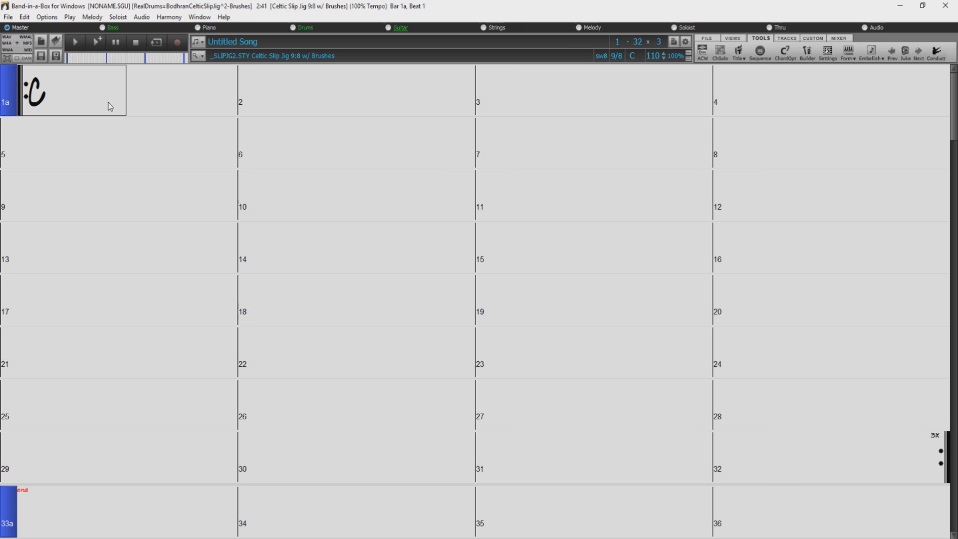
# Step: Enter CM, C7, Cmaj7 and Cm7 into successive half-bar cells starting in bar 1
pyautogui.press('Right')
pyautogui.write('CM')
pyautogui.press('Return')
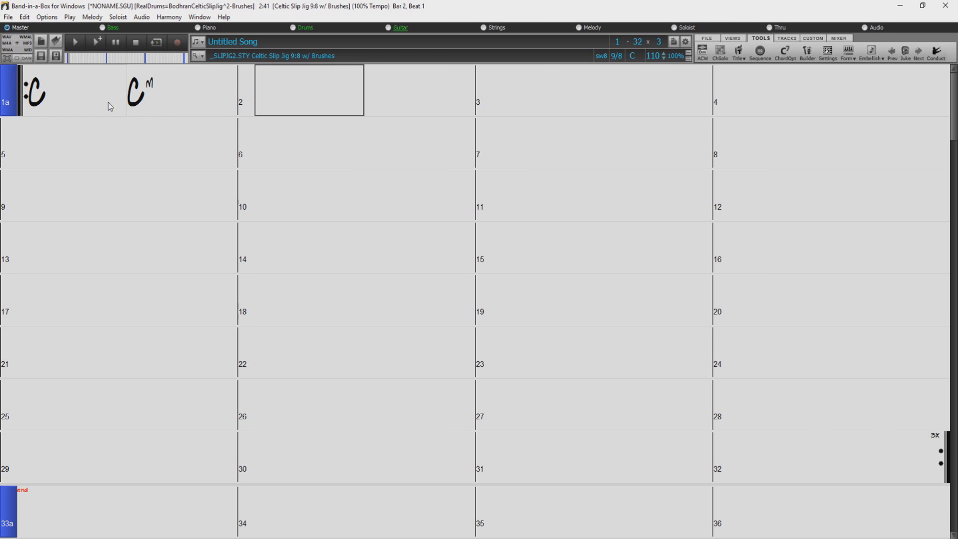
pyautogui.write('C7')
pyautogui.press('Return')
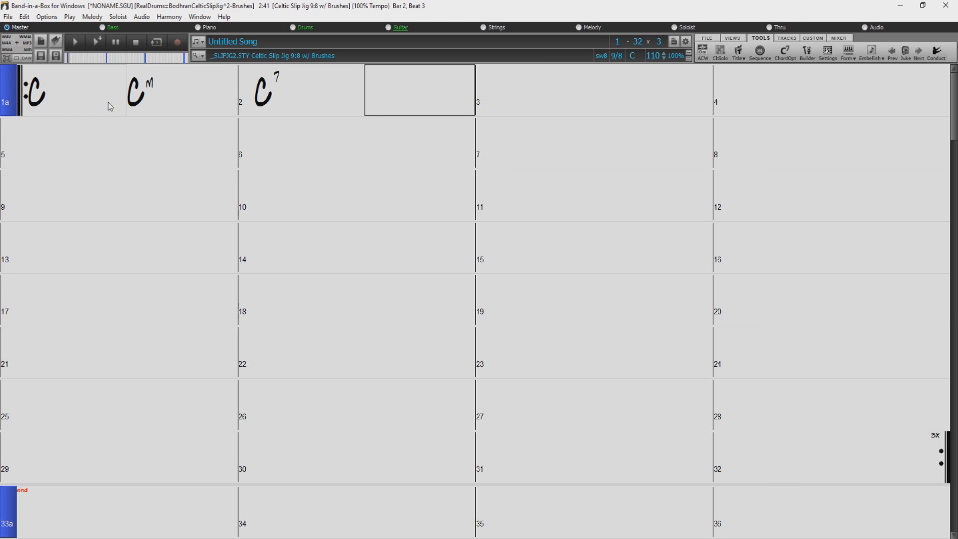
pyautogui.write('Cmaj7')
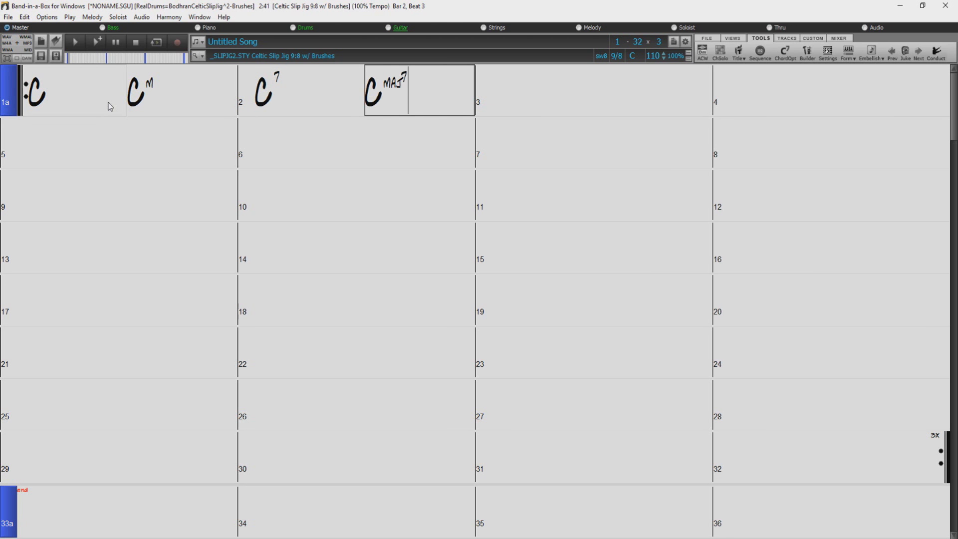
pyautogui.press('Return')
pyautogui.write('Cm7')
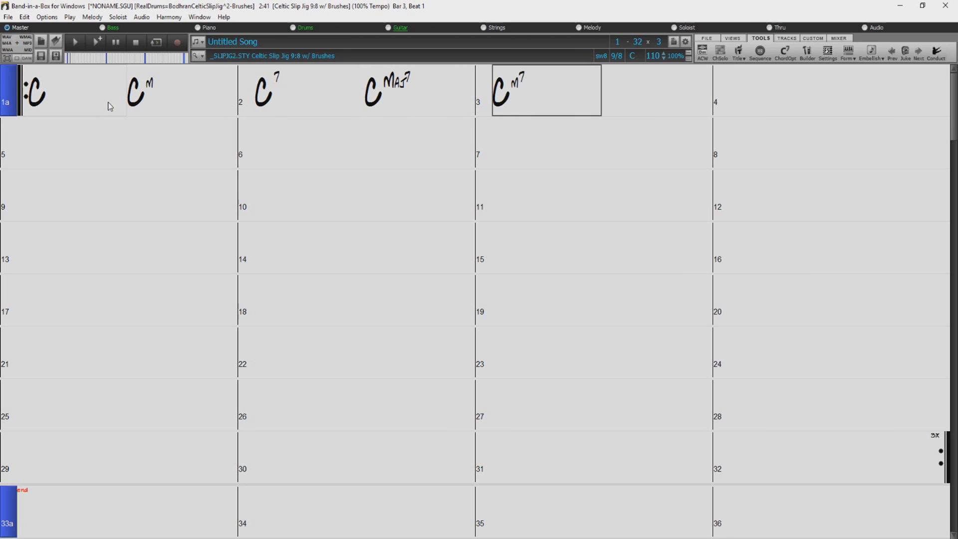
pyautogui.press('Return')
# Step: Continue with Cm7b5, Cdim, Csus, C13b5 and C7susb9#11b13 through bar 5
pyautogui.write('Cm7b5')
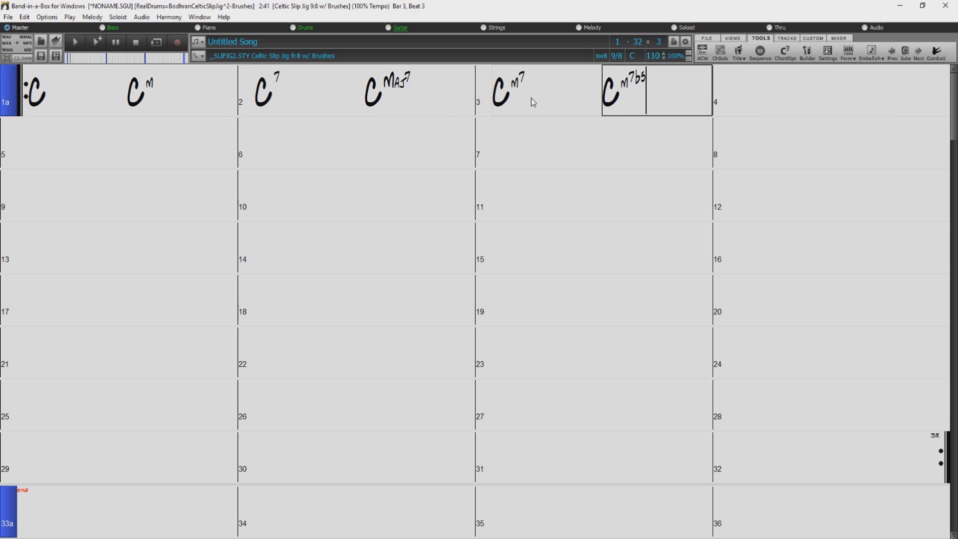
pyautogui.press('Return')
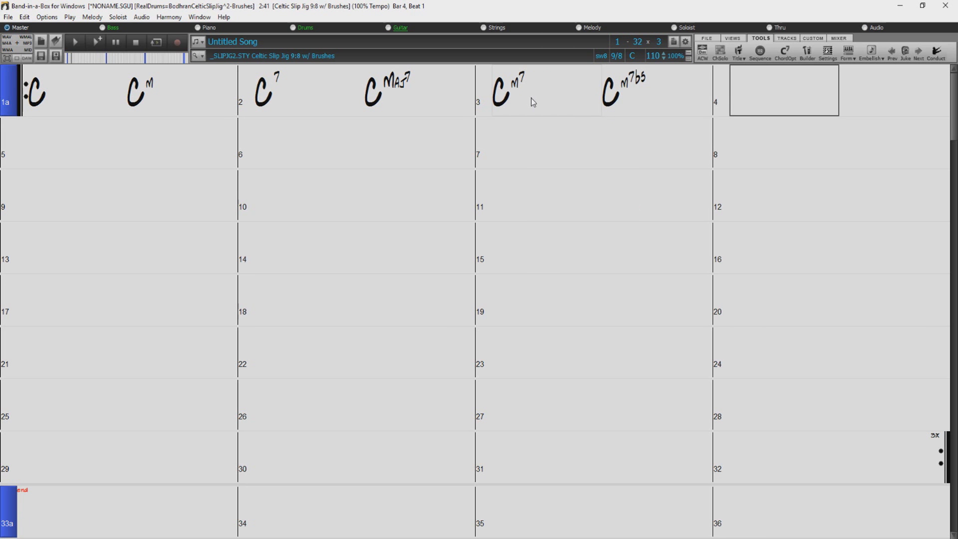
pyautogui.write('Cdim')
pyautogui.press('Return')
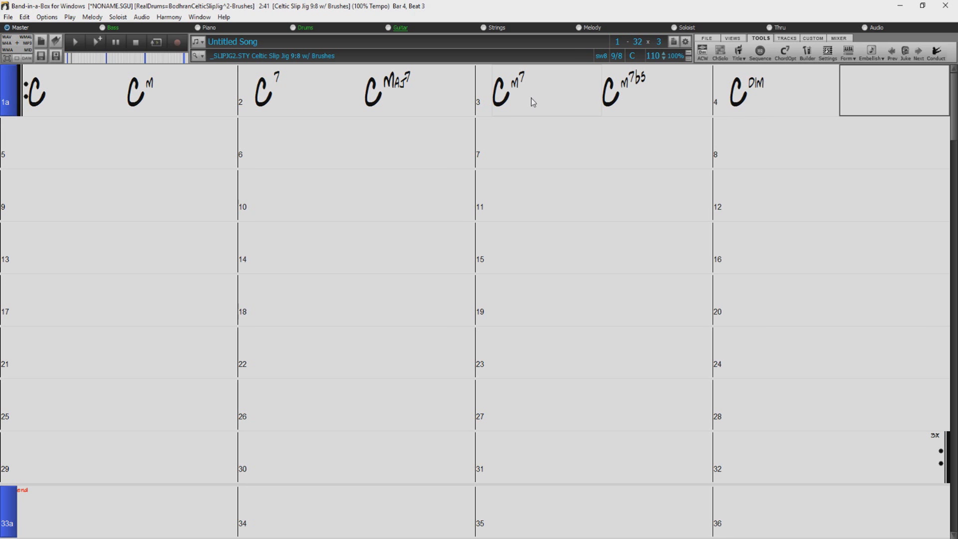
pyautogui.write('Csus')
pyautogui.press('Return')
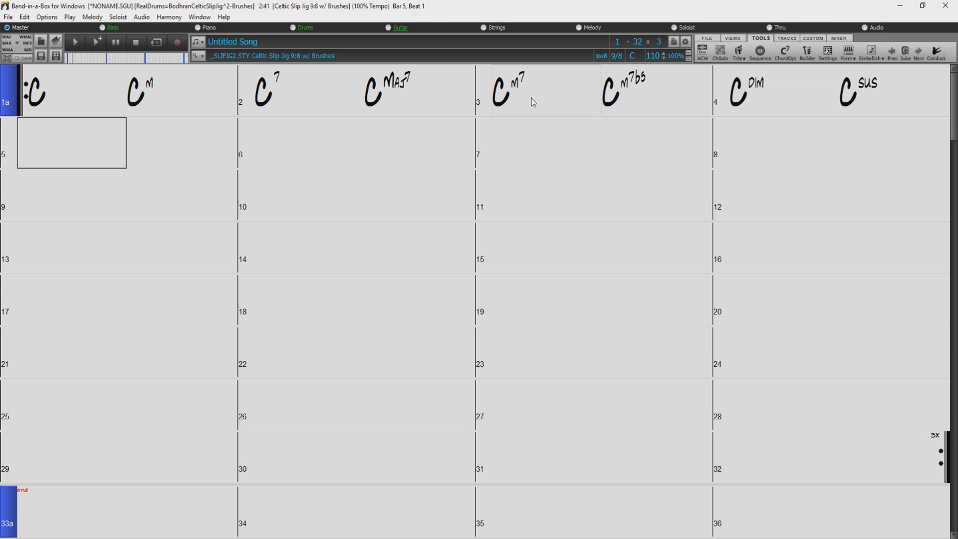
pyautogui.write('C13b5')
pyautogui.press('Return')
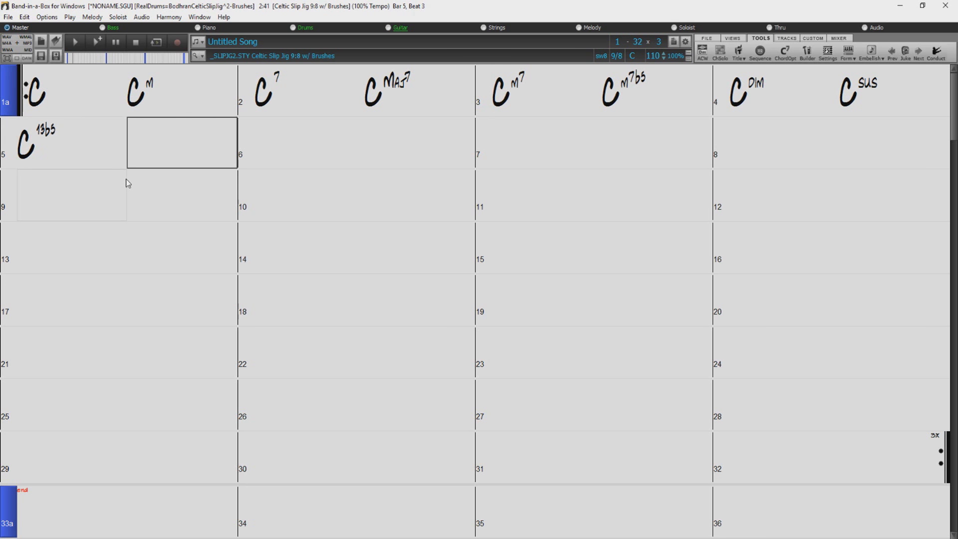
pyautogui.write('C7susb9#11b13')
pyautogui.press('Return')
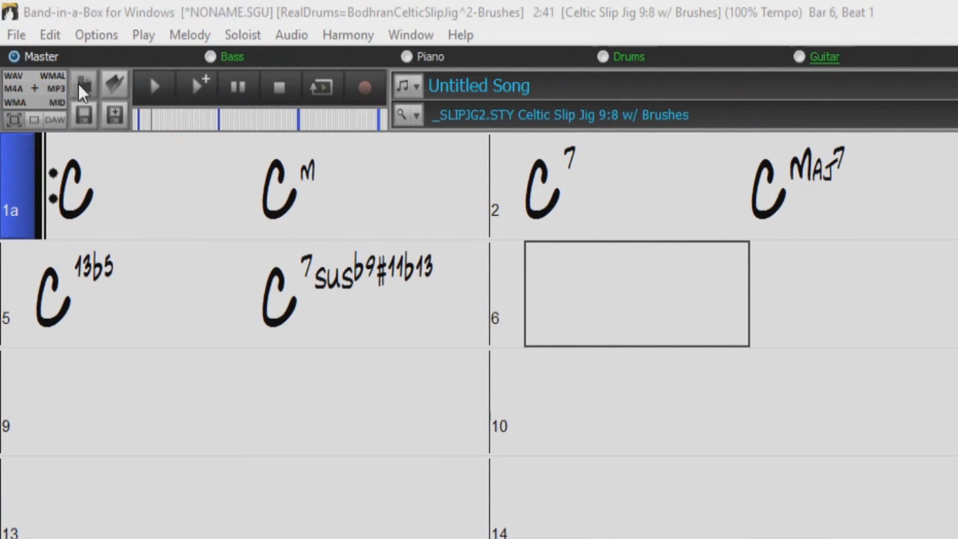
# Step: Start a new song without saving, then enter F in bar 2 and C in bar 3
pyautogui.click(82, 86)
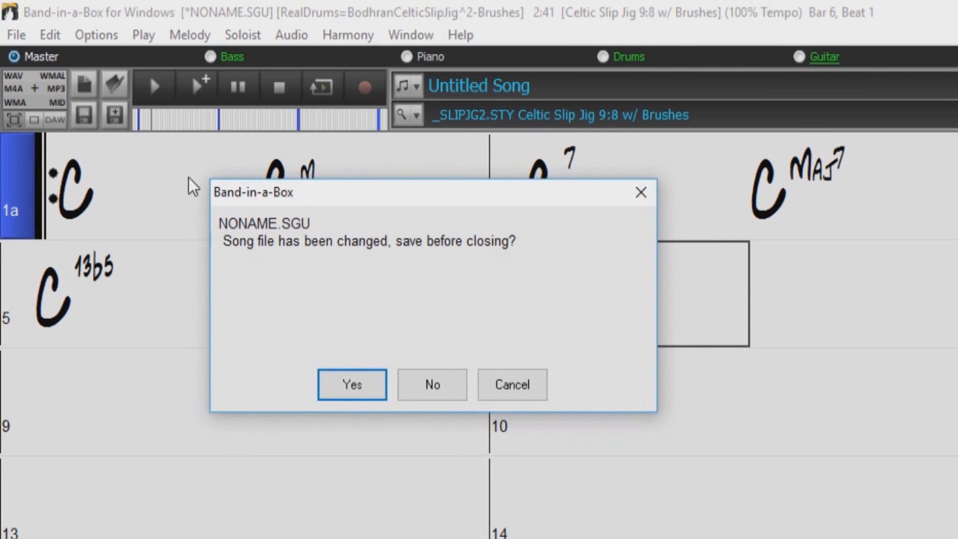
pyautogui.click(434, 387)
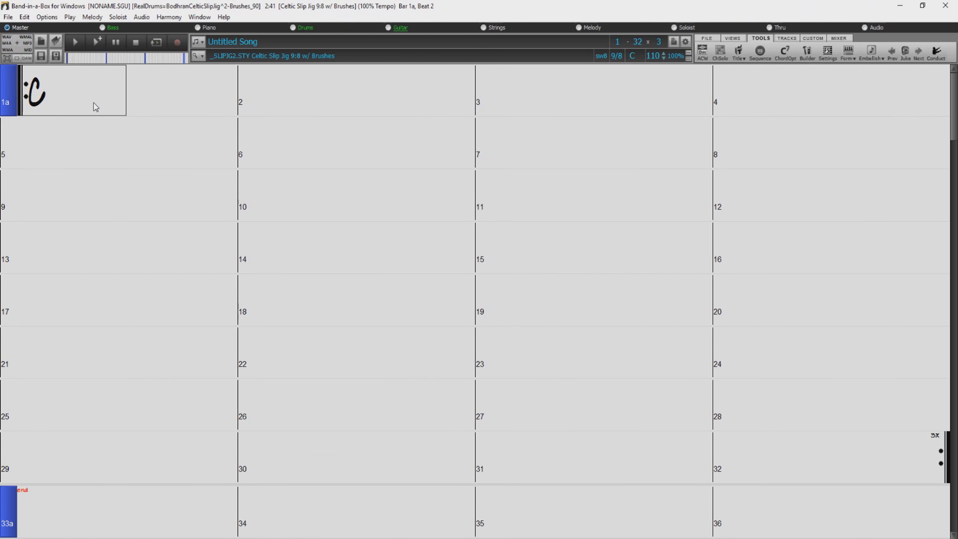
pyautogui.press('Right')
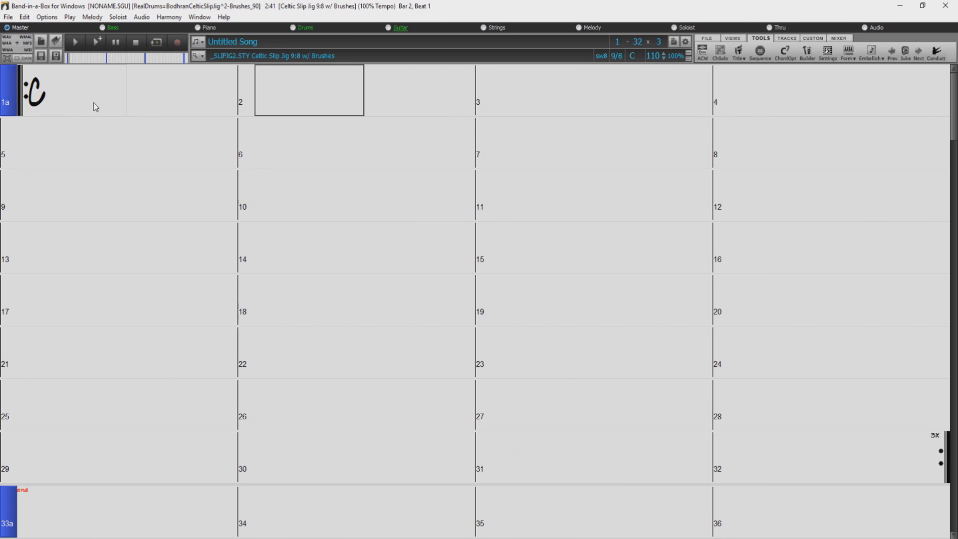
pyautogui.write('F')
pyautogui.press('Return')
pyautogui.write('C')
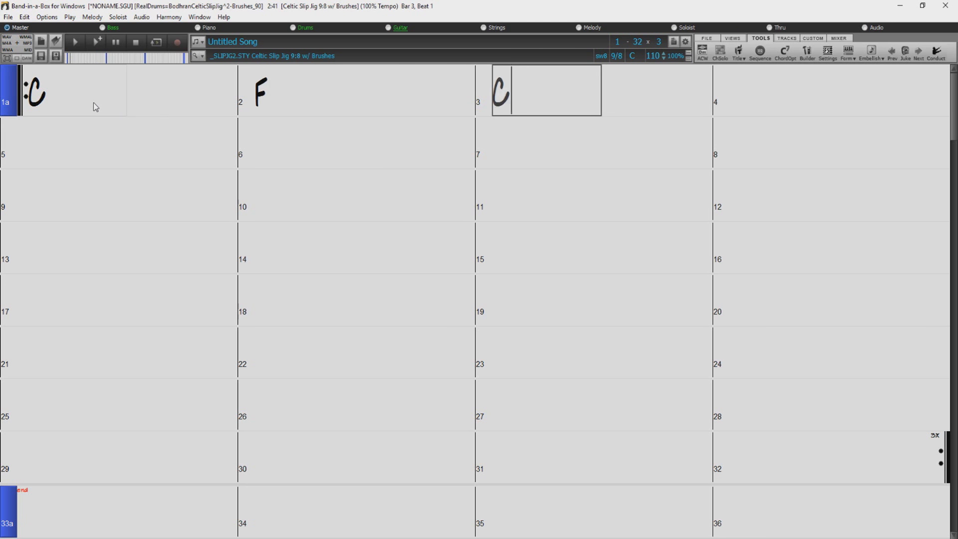
pyautogui.press('Return')
# Step: Enter F in bar 5, C in bar 7 and G in bar 9
pyautogui.press('Right')
pyautogui.press('Right')
pyautogui.press('Right')
pyautogui.write('F')
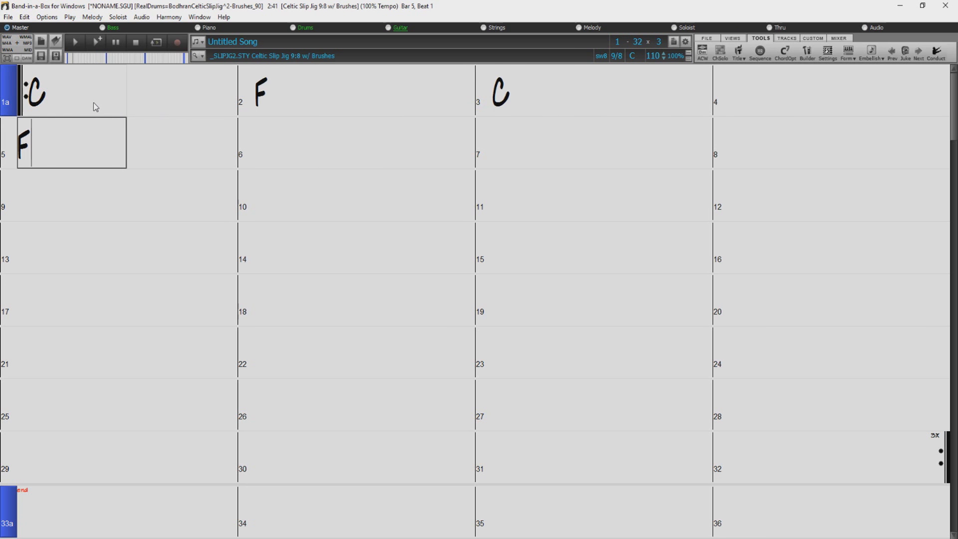
pyautogui.press('Return')
pyautogui.press('Right')
pyautogui.press('Right')
pyautogui.write('C')
pyautogui.press('Return')
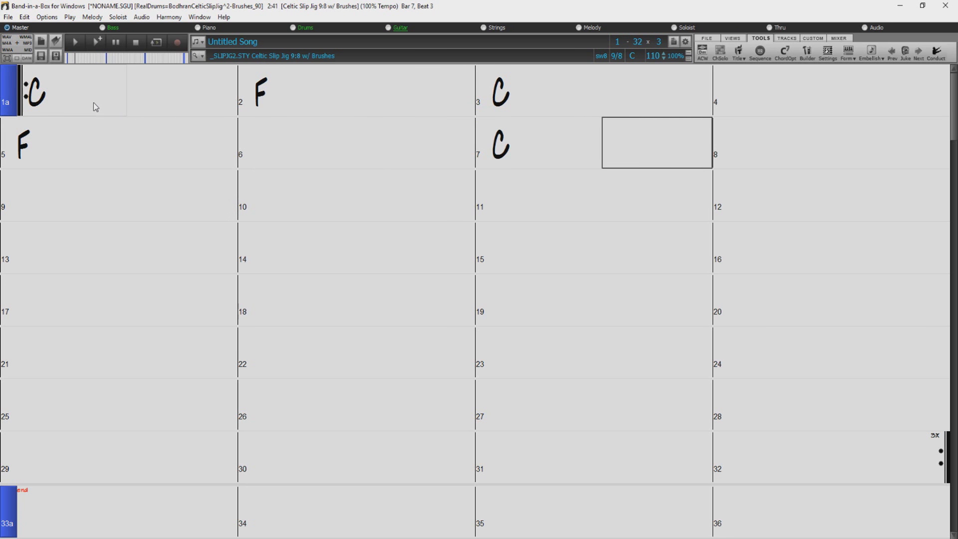
pyautogui.press('Right')
pyautogui.press('Right')
pyautogui.press('Right')
pyautogui.write('G')
pyautogui.press('Return')
# Step: Enter F in bar 10 and C in bar 11
pyautogui.press('Right')
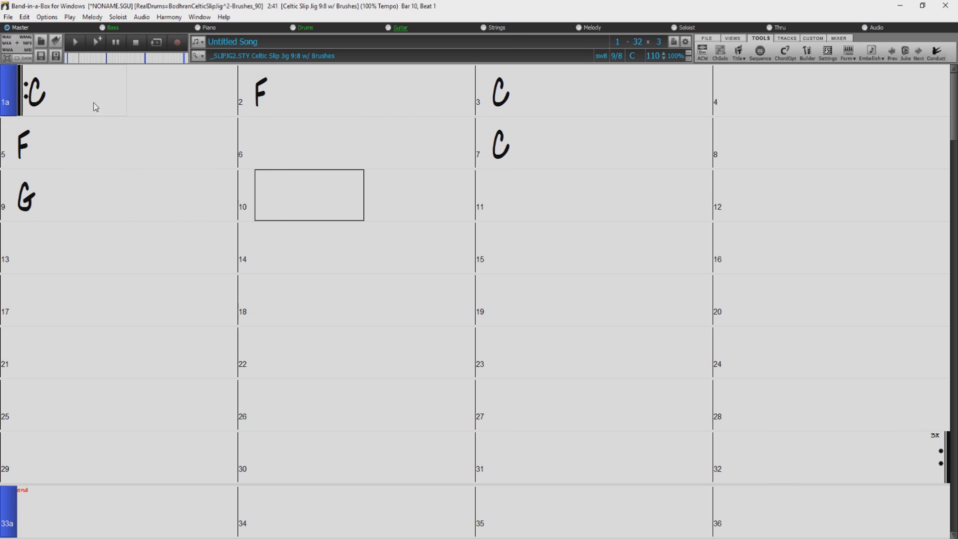
pyautogui.write('F')
pyautogui.press('Return')
pyautogui.press('Right')
pyautogui.write('C')
pyautogui.press('Return')
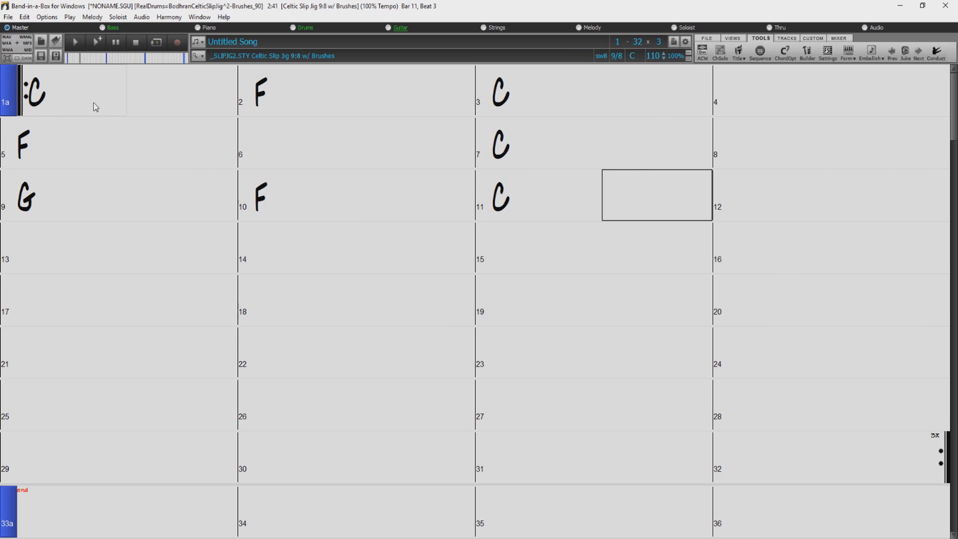
pyautogui.press('Right')
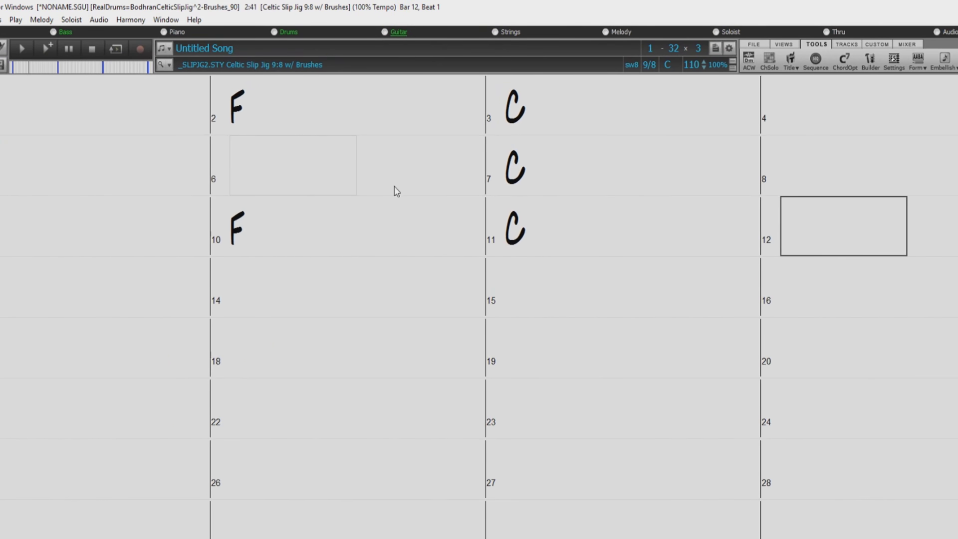
# Step: Change the chorus end bar from 32 to bar 12
pyautogui.click(674, 49)
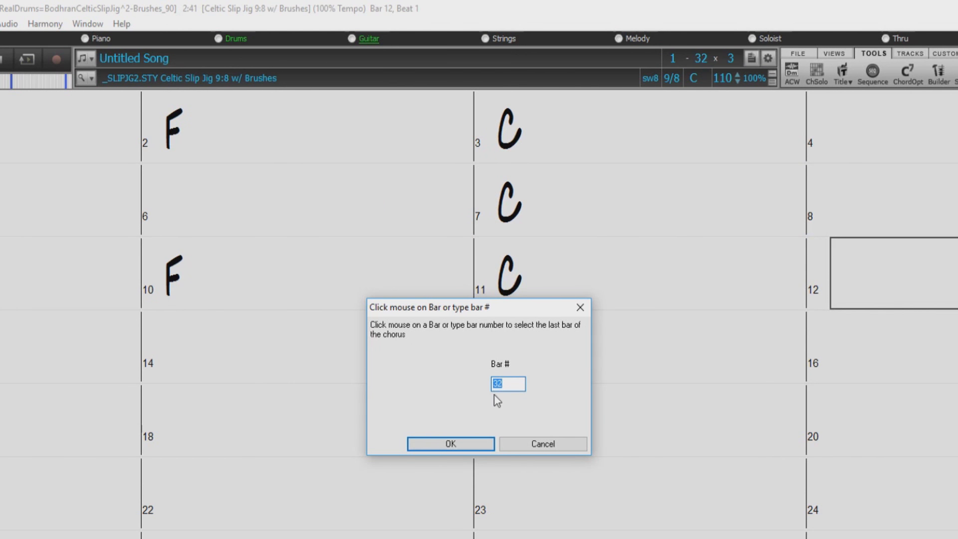
pyautogui.click(859, 272)
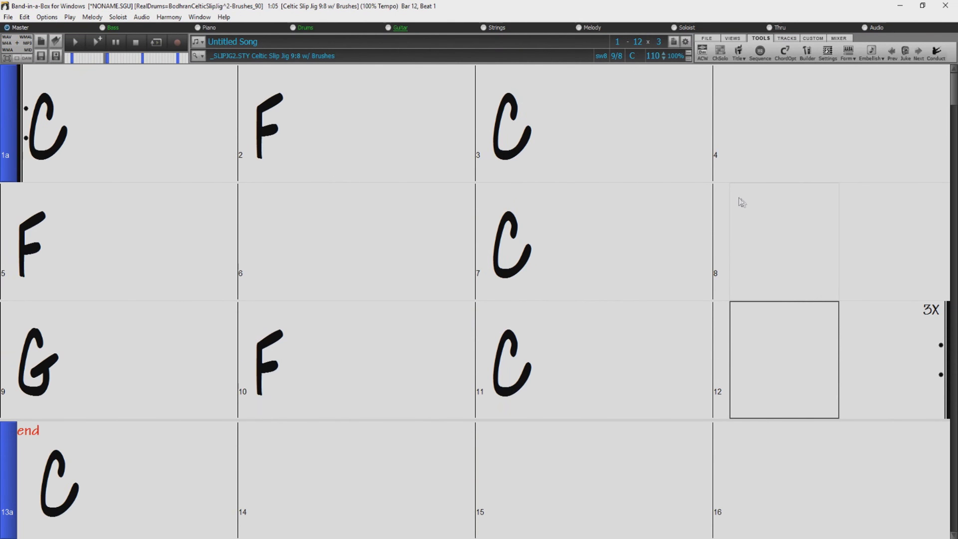
# Step: Set the number of choruses from 3 to 1
pyautogui.click(659, 41)
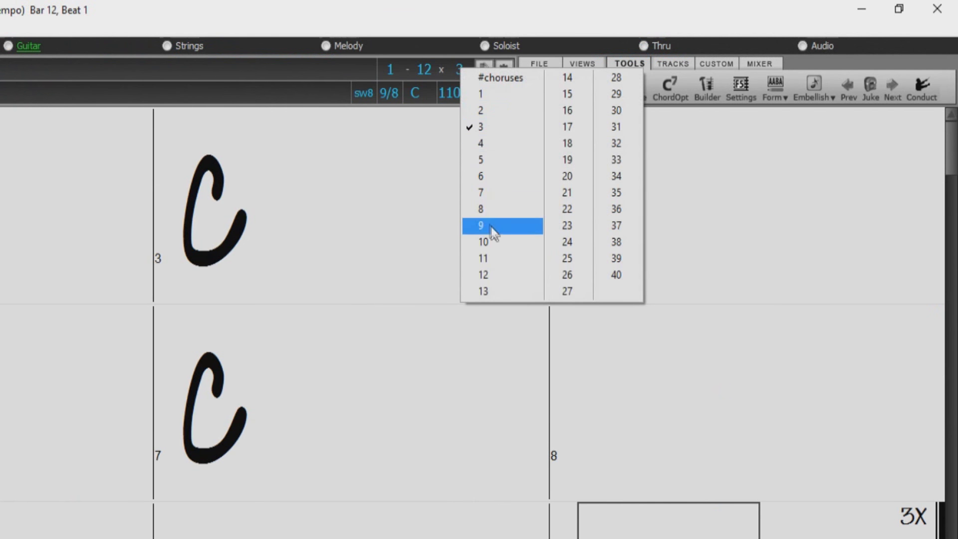
pyautogui.click(504, 98)
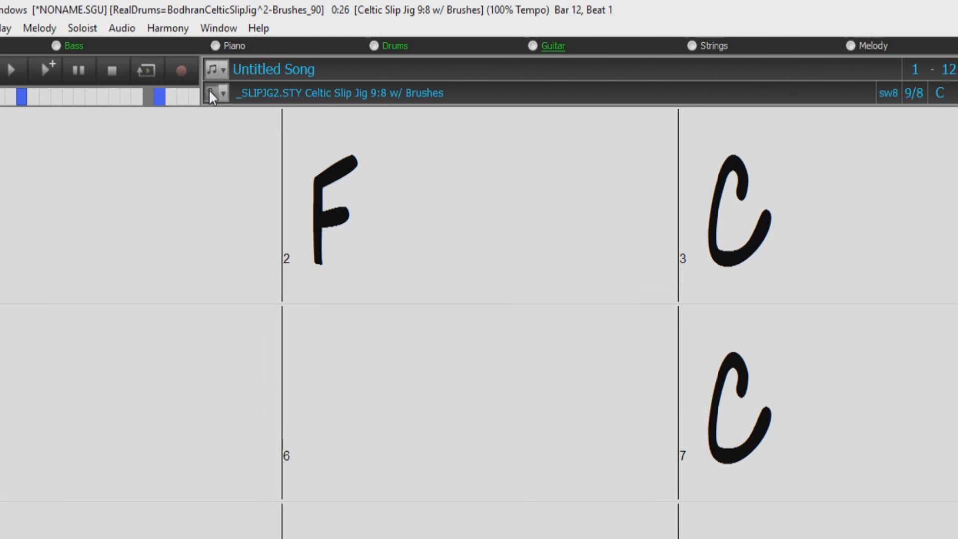
pyautogui.click(210, 94)
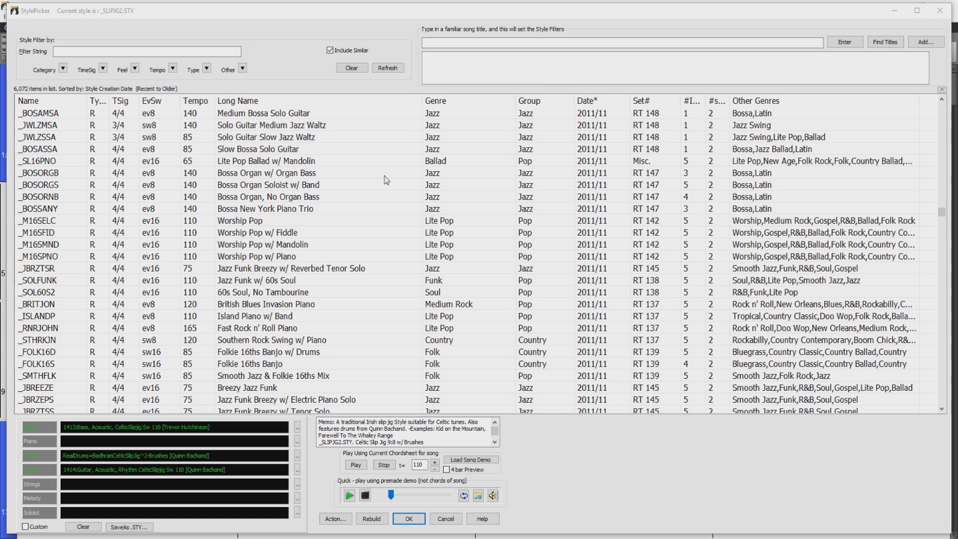
# Step: Browse the StylePicker list of 6,072 styles
pyautogui.scroll(-10, 387, 179)
pyautogui.scroll(11, 389, 189)
pyautogui.scroll(10, 352, 245)
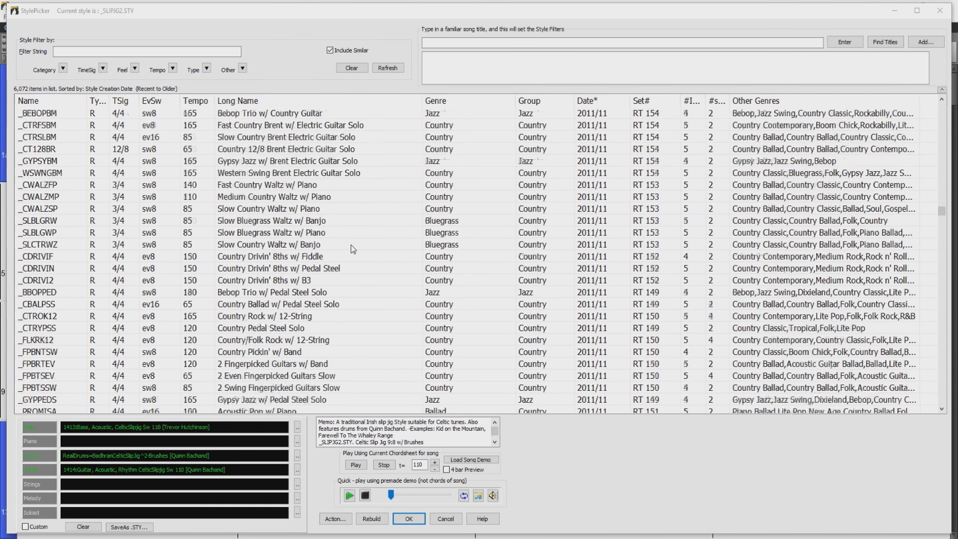
pyautogui.scroll(12, 351, 245)
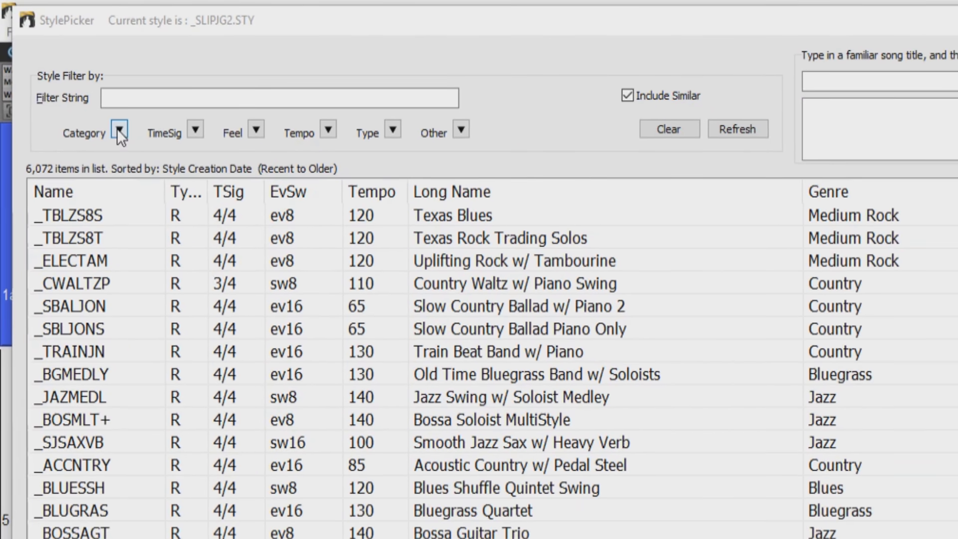
pyautogui.click(120, 131)
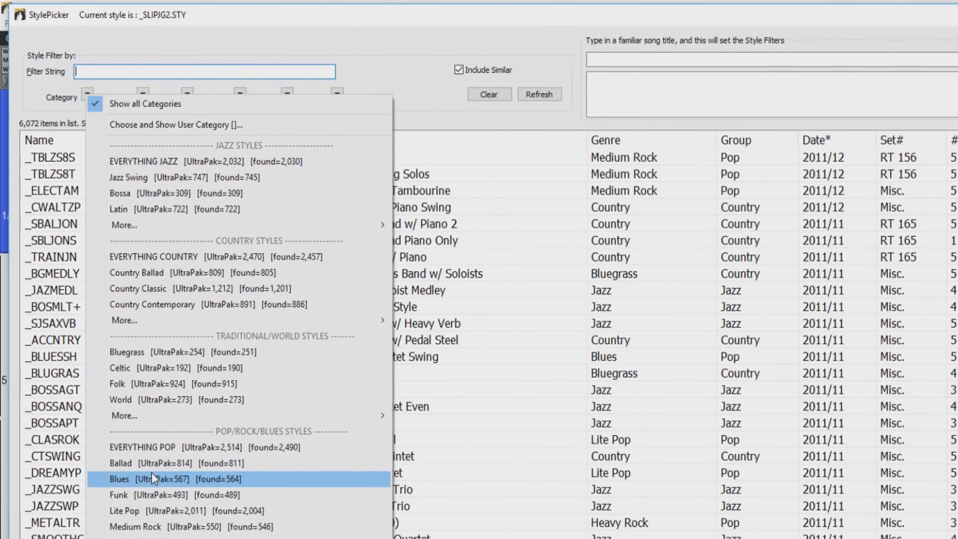
# Step: Filter the StylePicker to the Blues category with filter string 'slow texas'
pyautogui.click(150, 527)
pyautogui.scroll(-14, 658, 329)
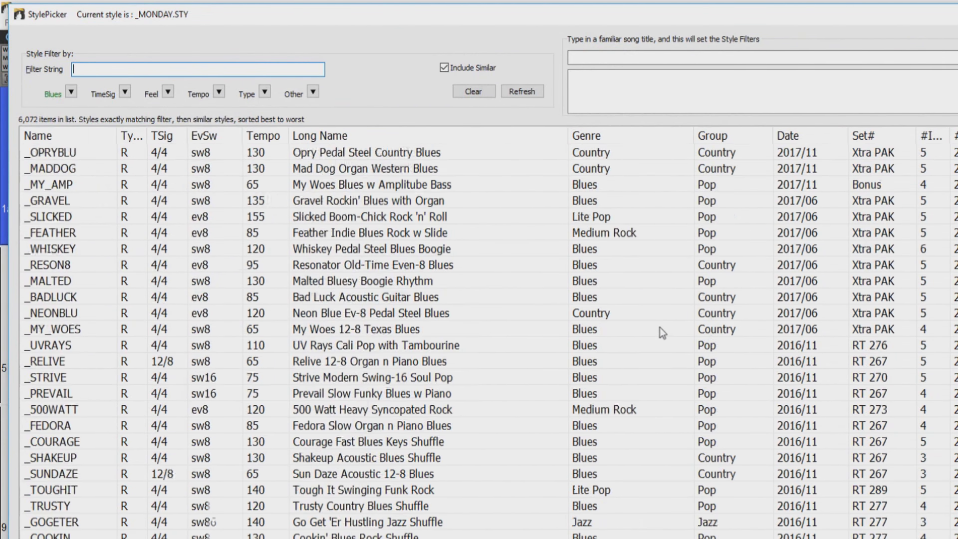
pyautogui.scroll(3, 659, 329)
pyautogui.scroll(12, 658, 329)
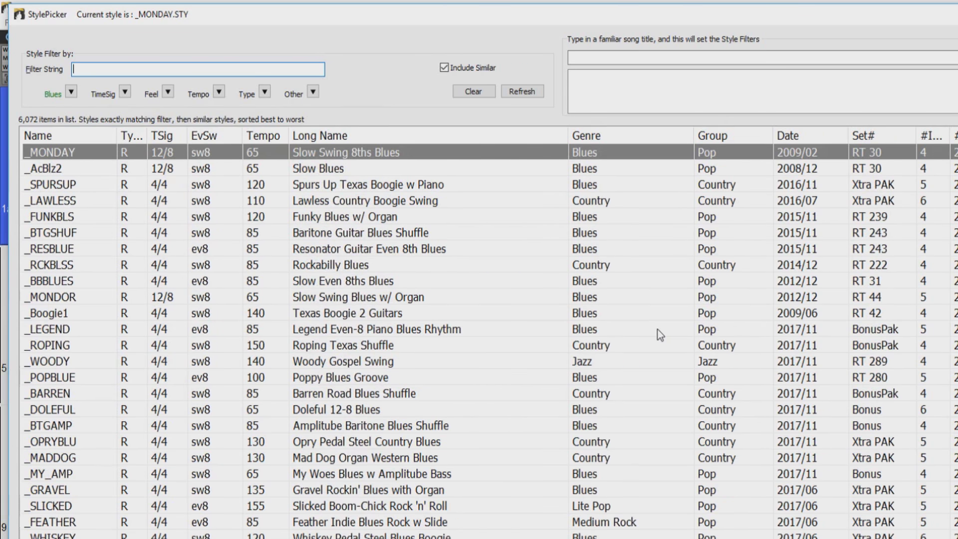
pyautogui.click(215, 69)
pyautogui.write('slow t')
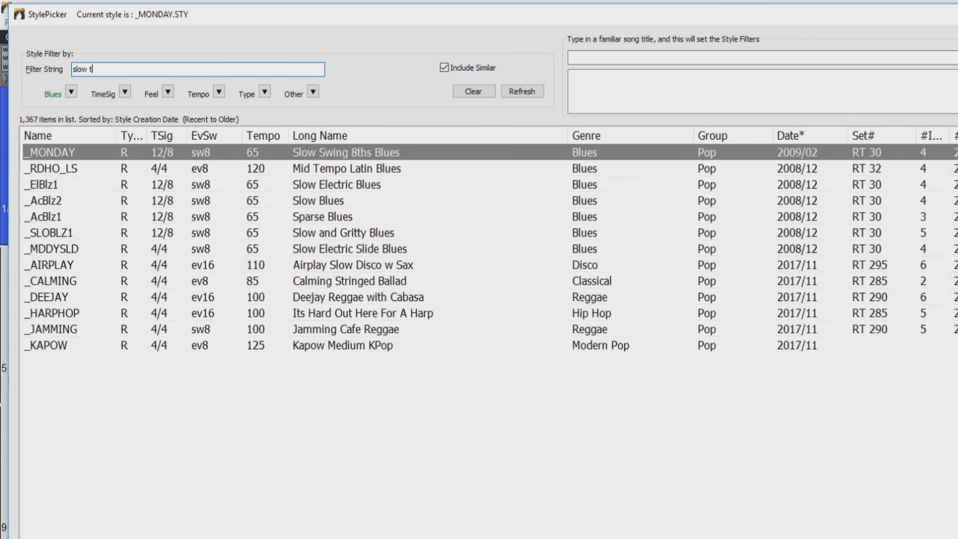
pyautogui.write('exas')
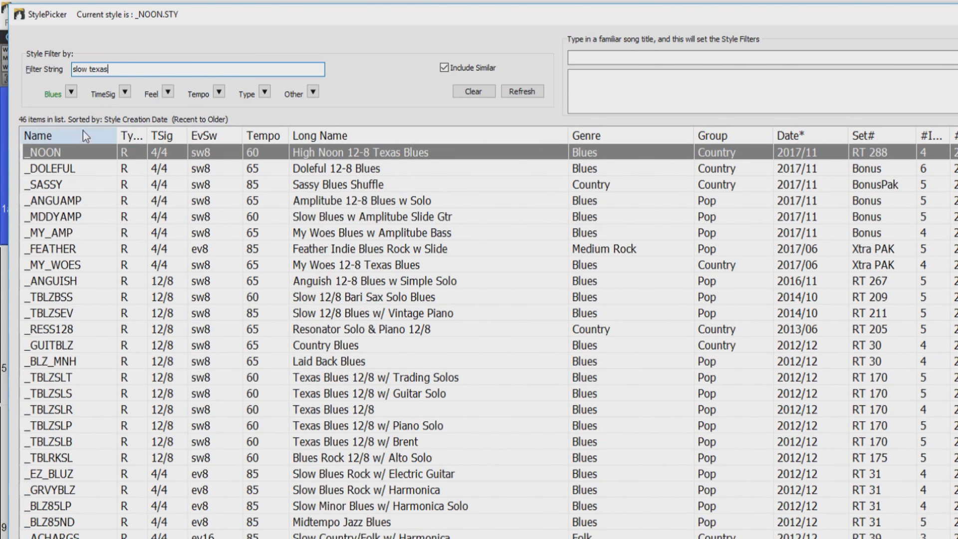
# Step: Select _NOON.STY High Noon 12-8 Texas Blues and apply it to the song
pyautogui.click(68, 151)
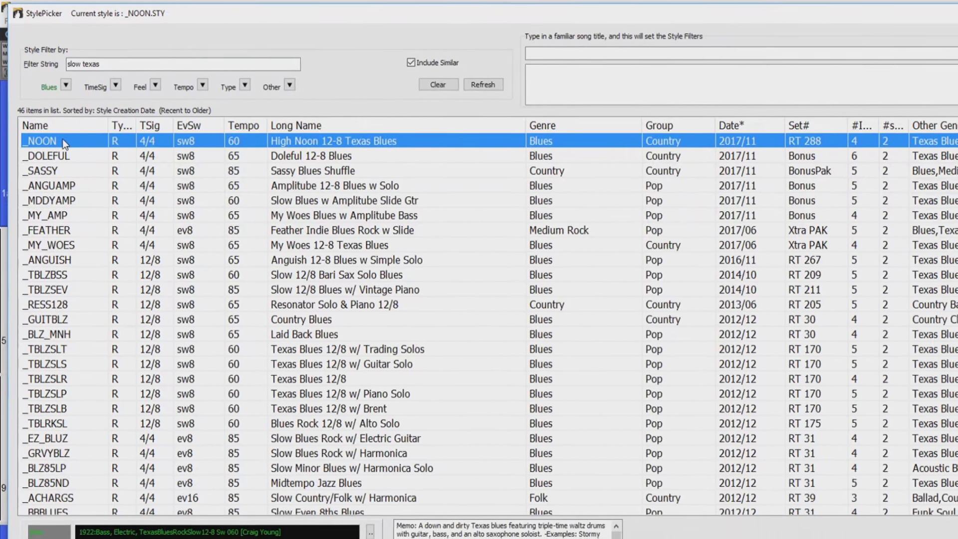
pyautogui.scroll(-3, 75, 209)
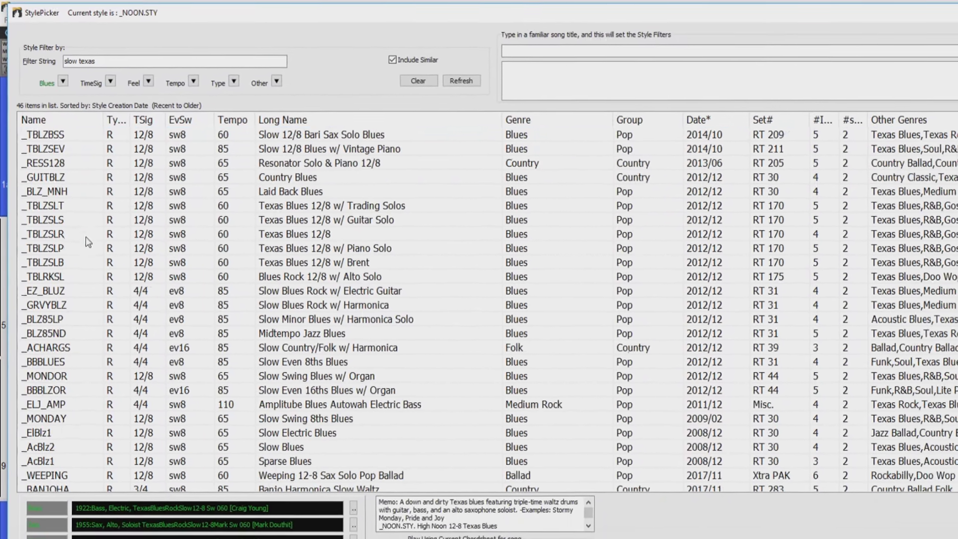
pyautogui.scroll(3, 89, 240)
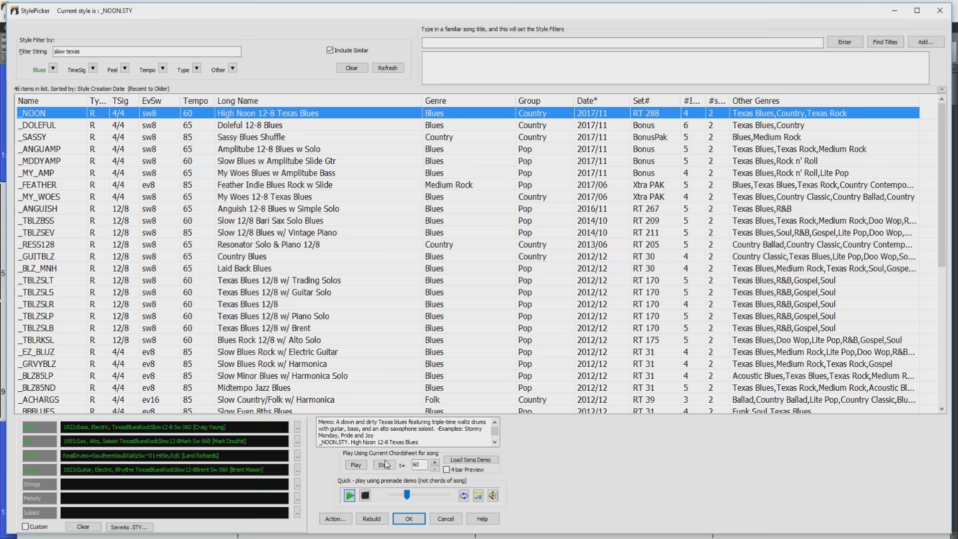
pyautogui.click(410, 519)
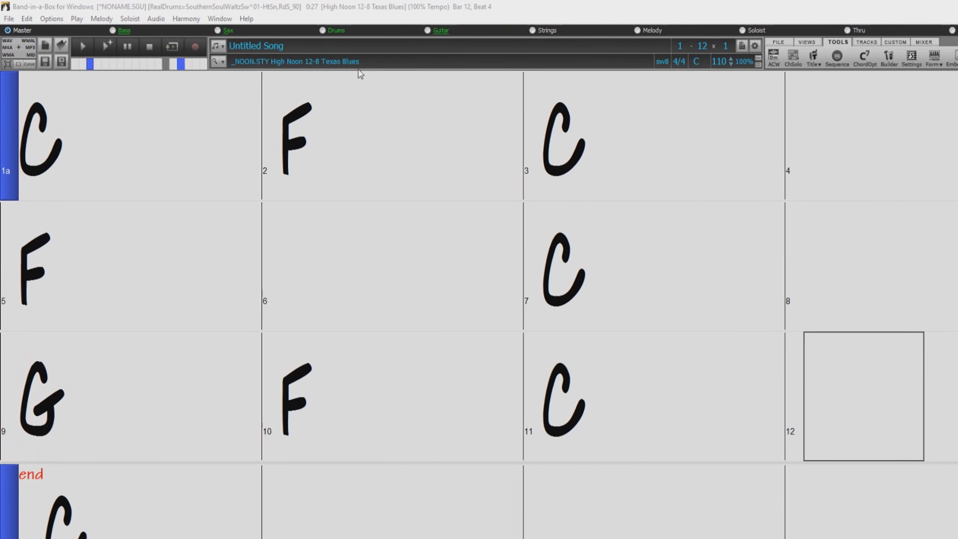
# Step: Set the song tempo to exactly 60 bpm
pyautogui.click(739, 65)
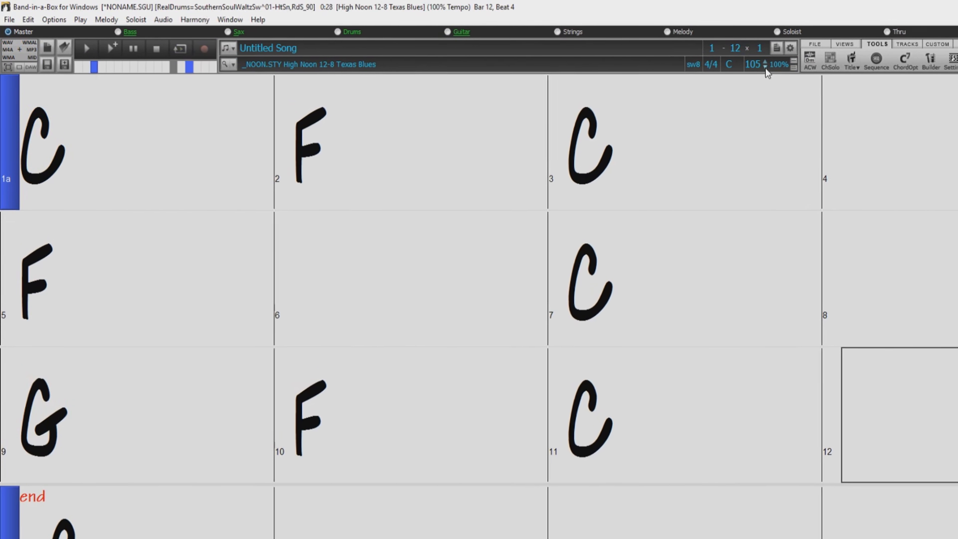
pyautogui.click(774, 68)
pyautogui.click(775, 69)
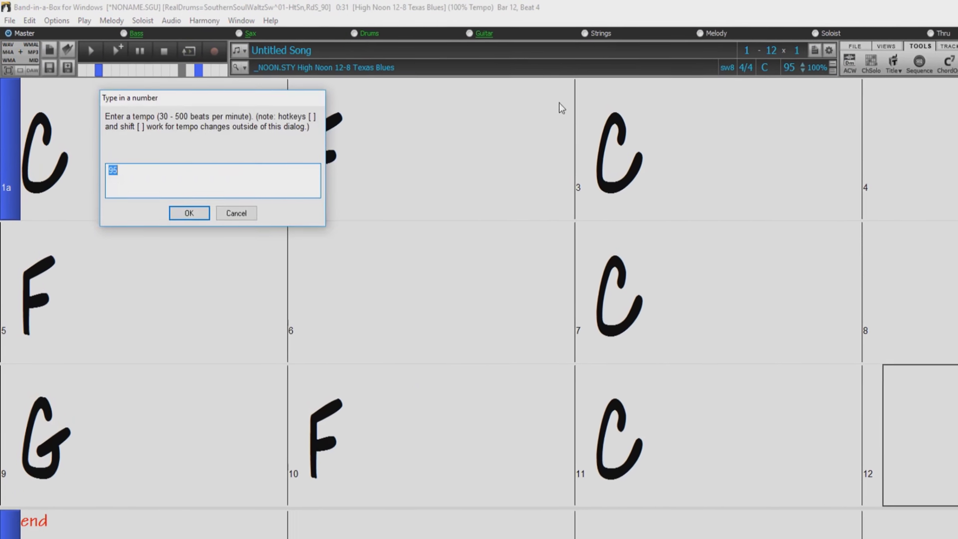
pyautogui.write('60')
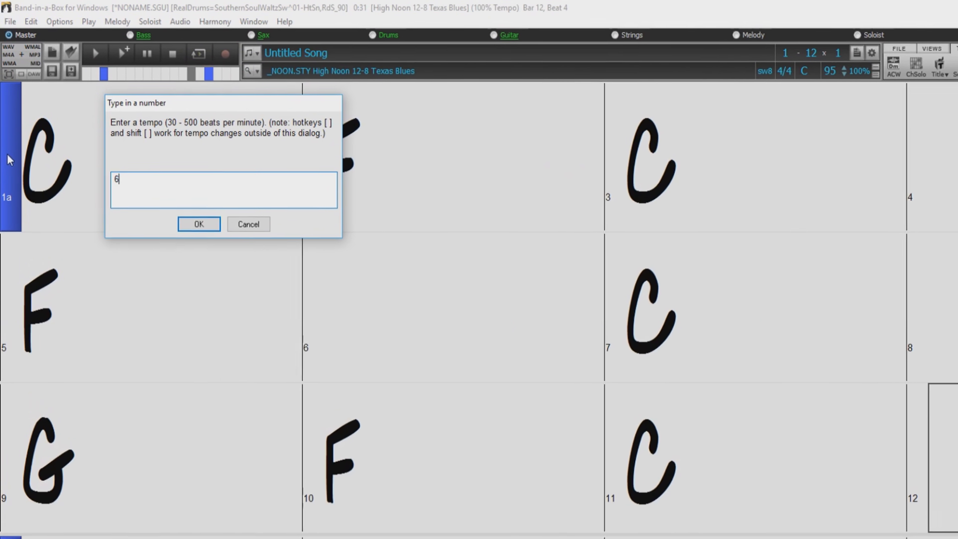
pyautogui.click(201, 227)
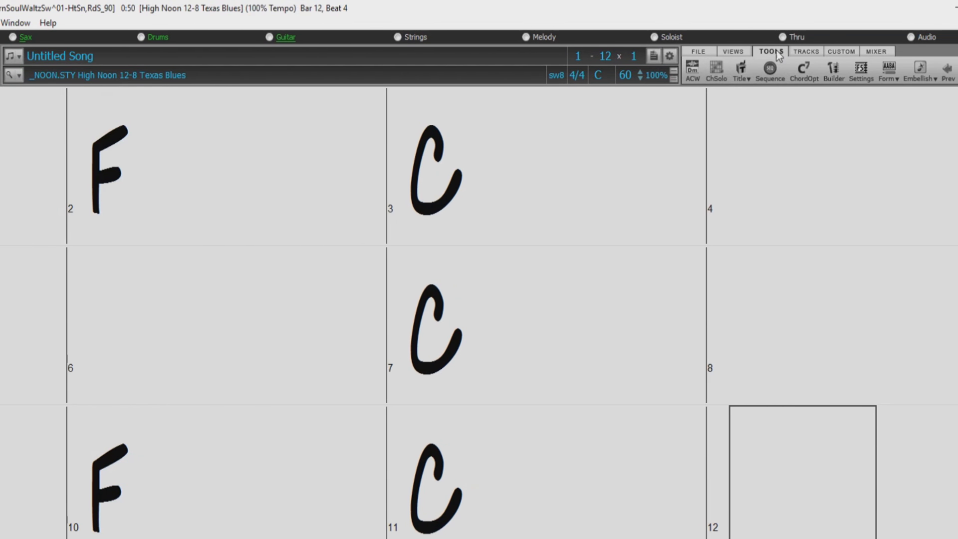
# Step: Auto-generate song titles four times until 'Sad Situation' comes up
pyautogui.click(741, 72)
pyautogui.click(779, 93)
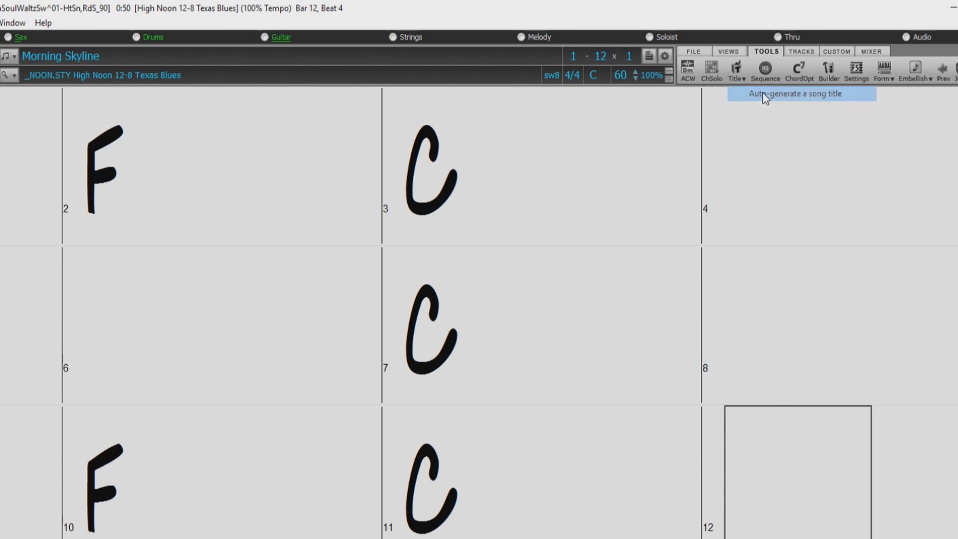
pyautogui.click(737, 71)
pyautogui.click(756, 94)
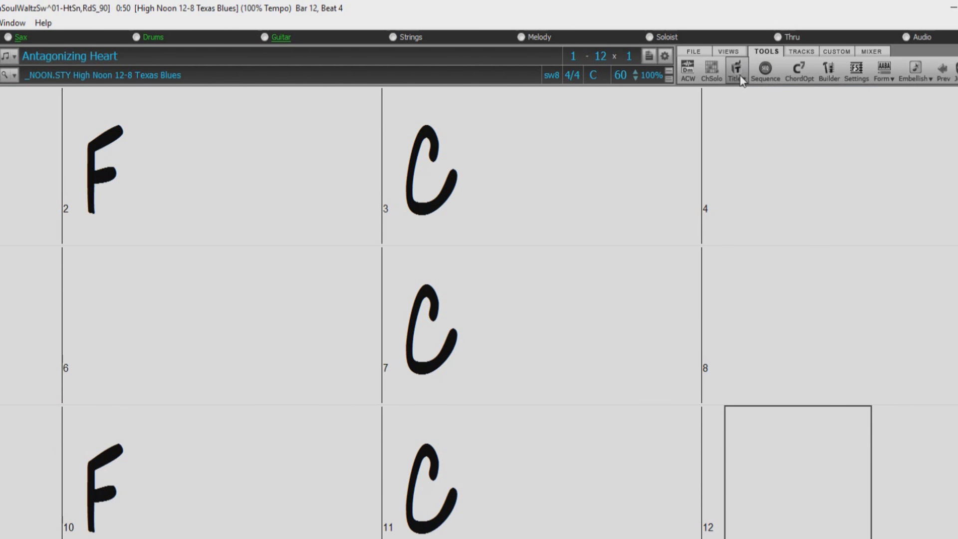
pyautogui.click(738, 71)
pyautogui.click(752, 93)
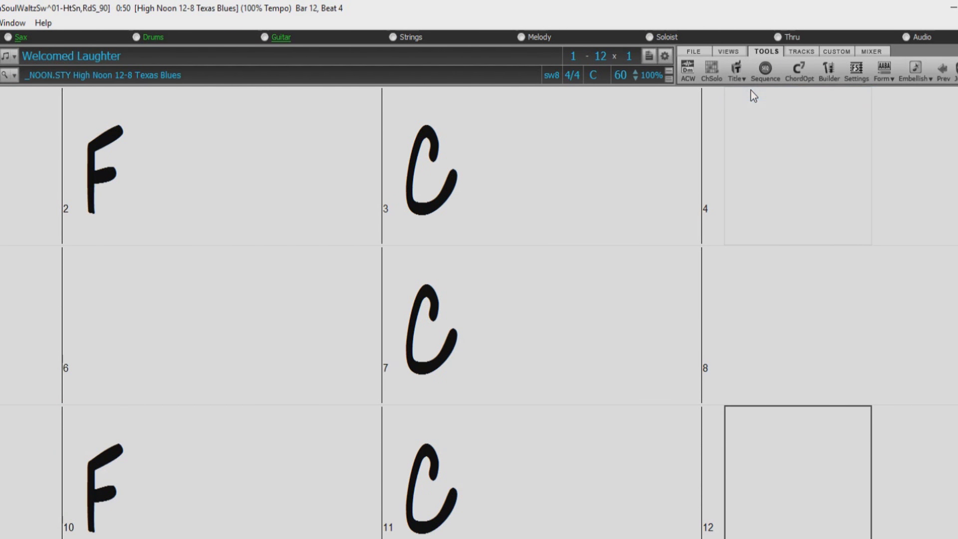
pyautogui.click(740, 74)
pyautogui.click(751, 92)
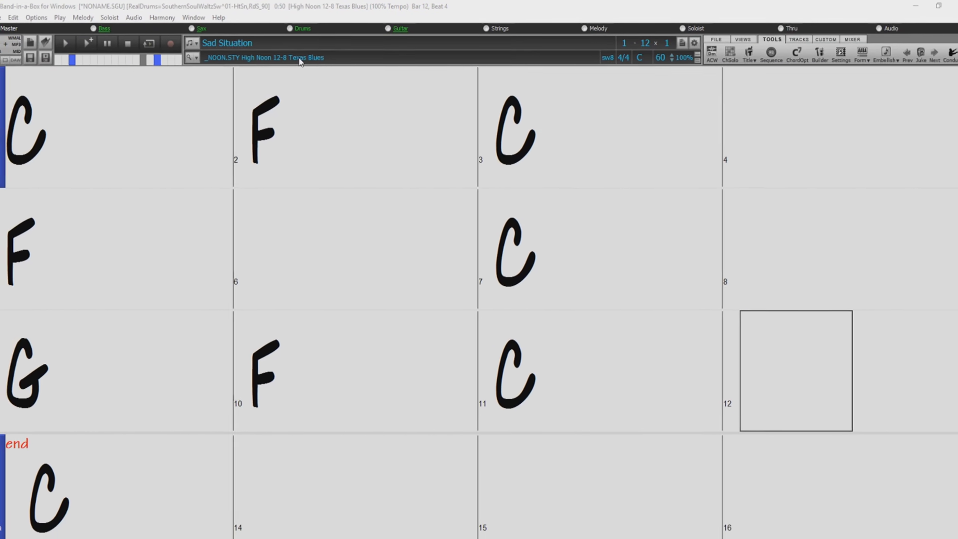
# Step: Play Sad Situation once through to the ending at bar 13
pyautogui.click(66, 43)
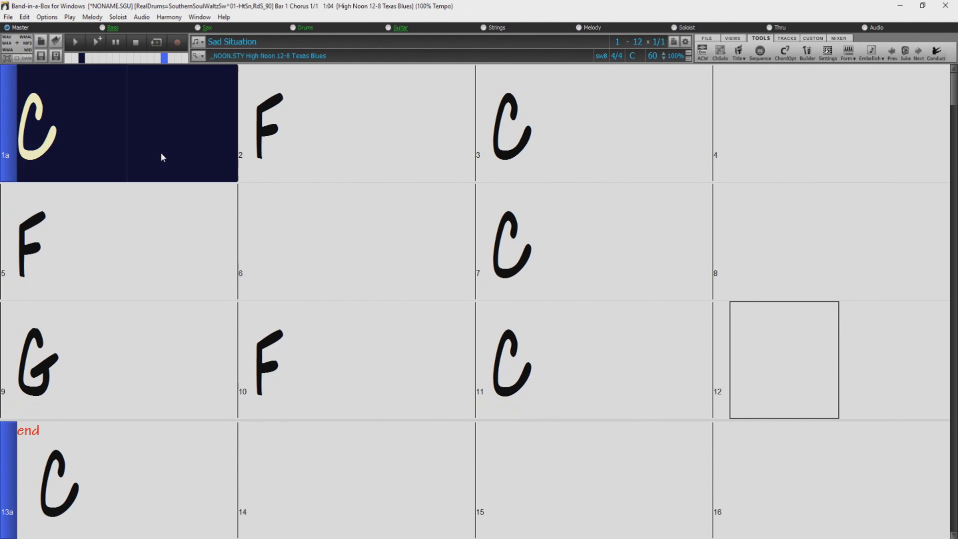